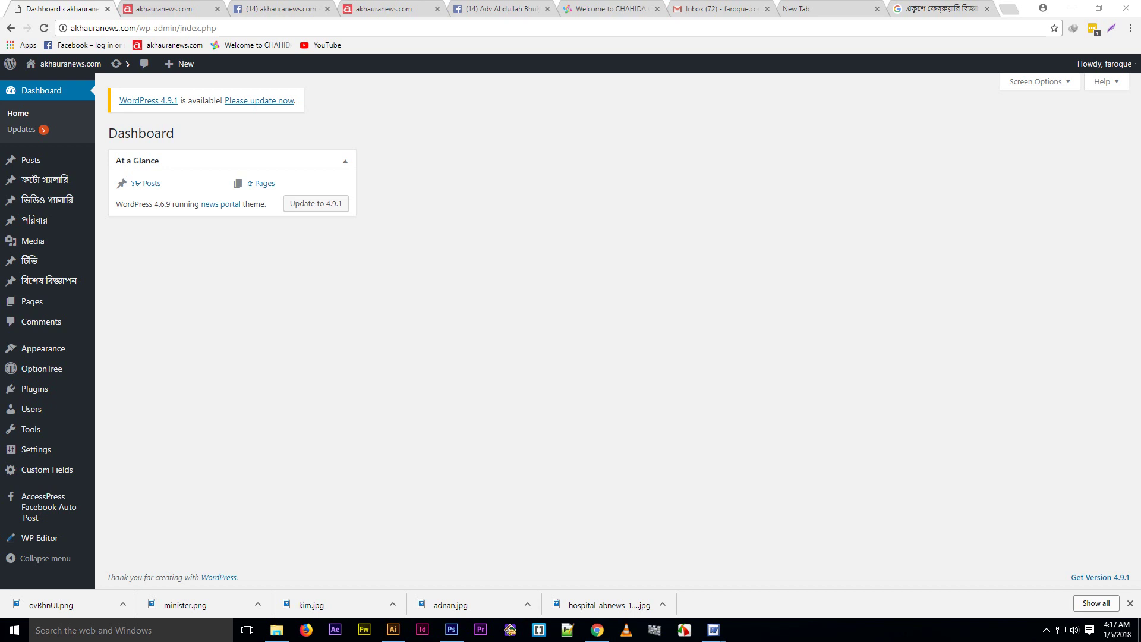
Switch to the live akhauranews.com homepage and reload it
key("ctrl+Tab")
scroll(570, 321, "up", 5)
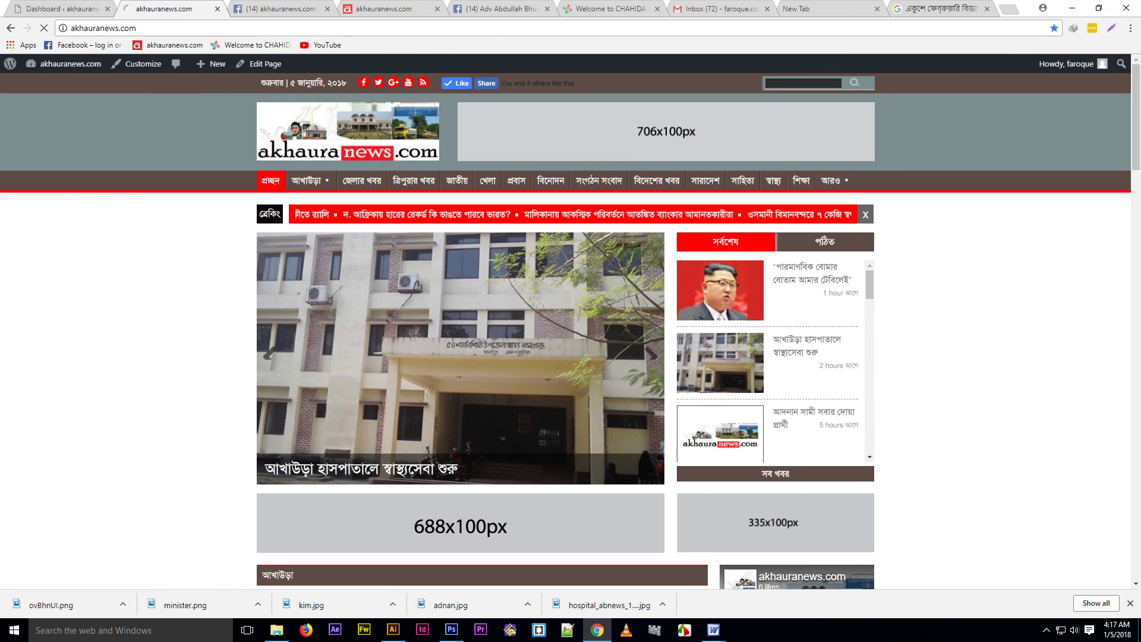
key("F5")
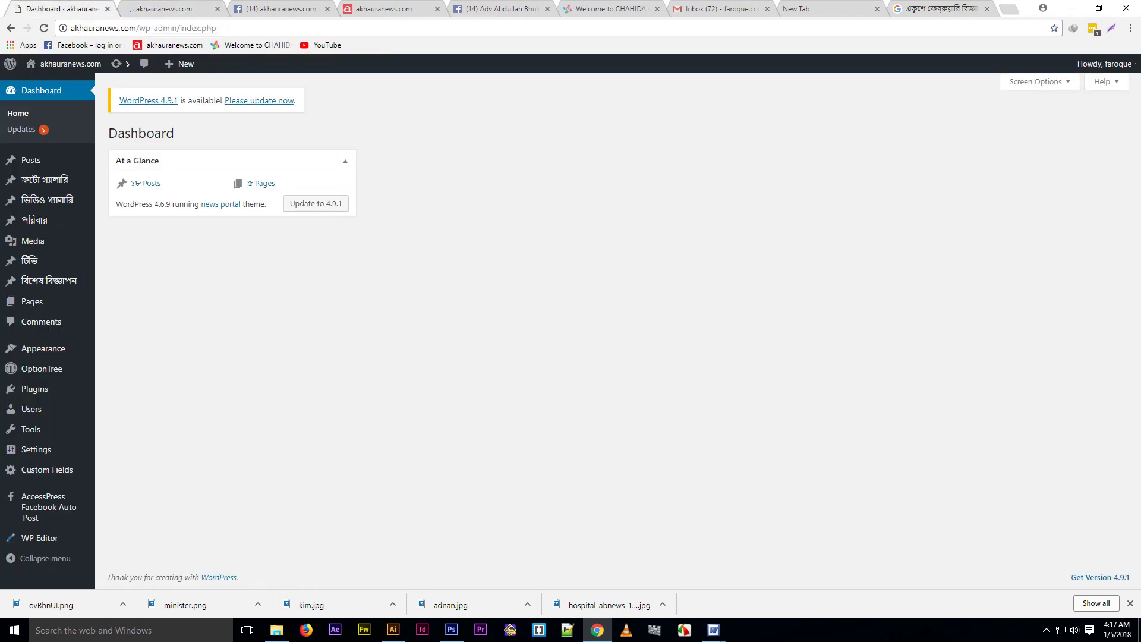
Open the বিশেষ বিজ্ঞাপন post list and start a new advertisement post
left_click(49, 279)
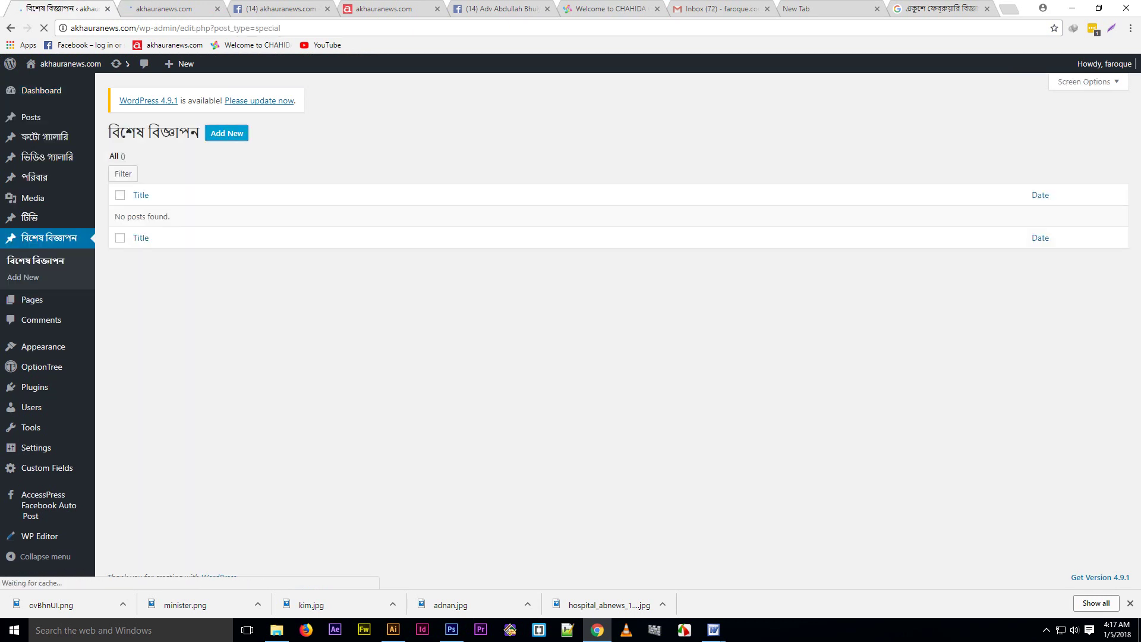
left_click(227, 133)
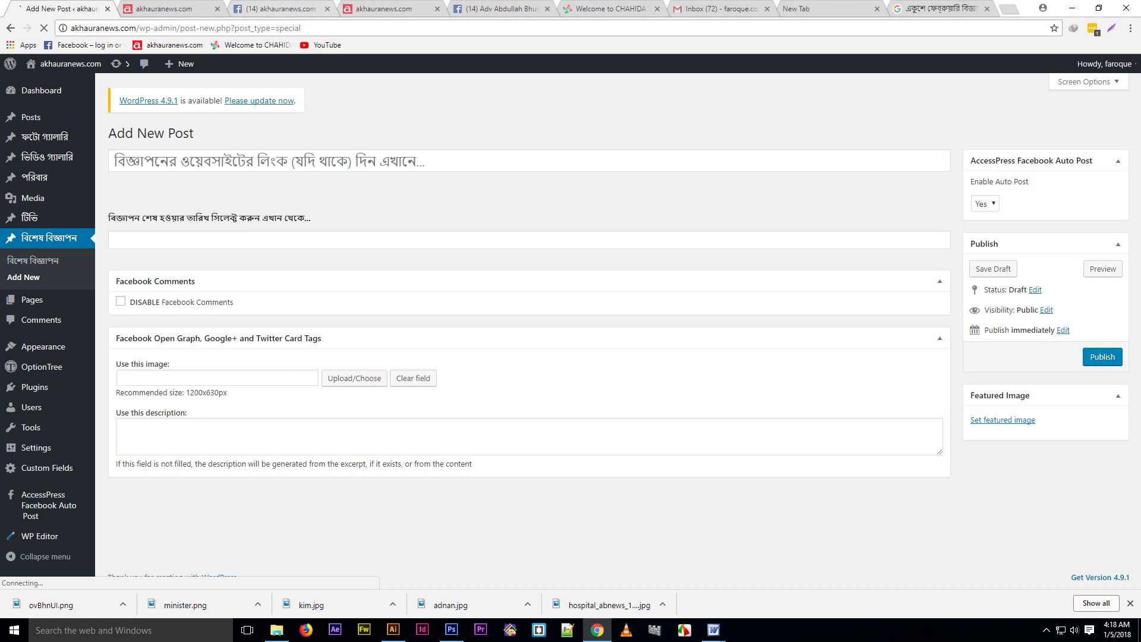
Copy the Facebook news page's URL from the address bar and return to the Add New Post tab
left_click(276, 8)
scroll(649, 68, "down", 3)
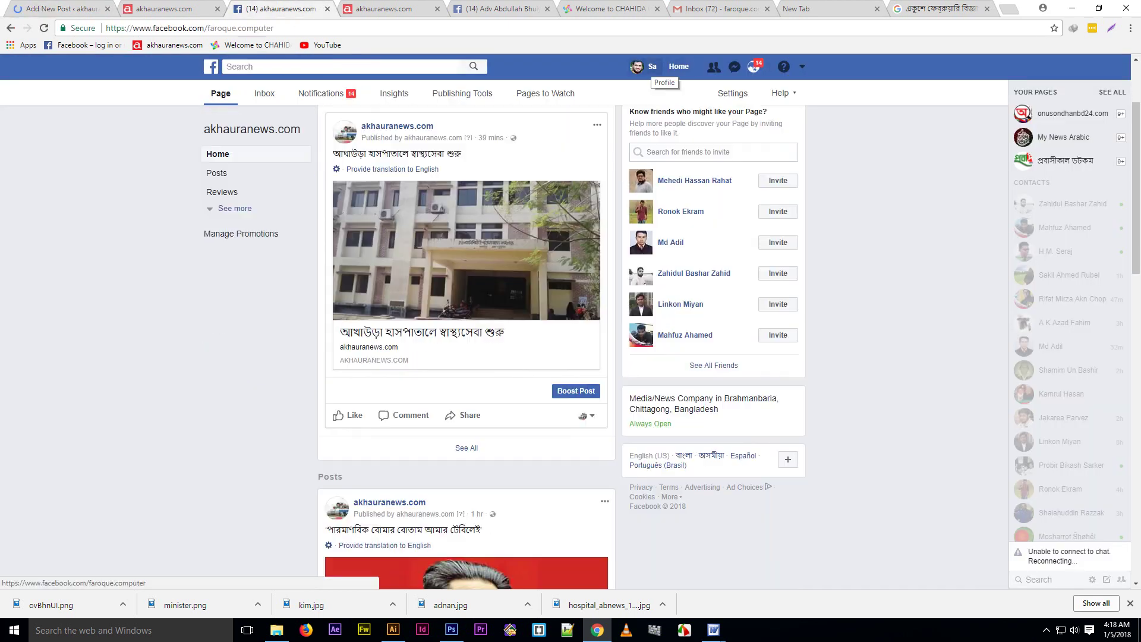
key("ctrl+l")
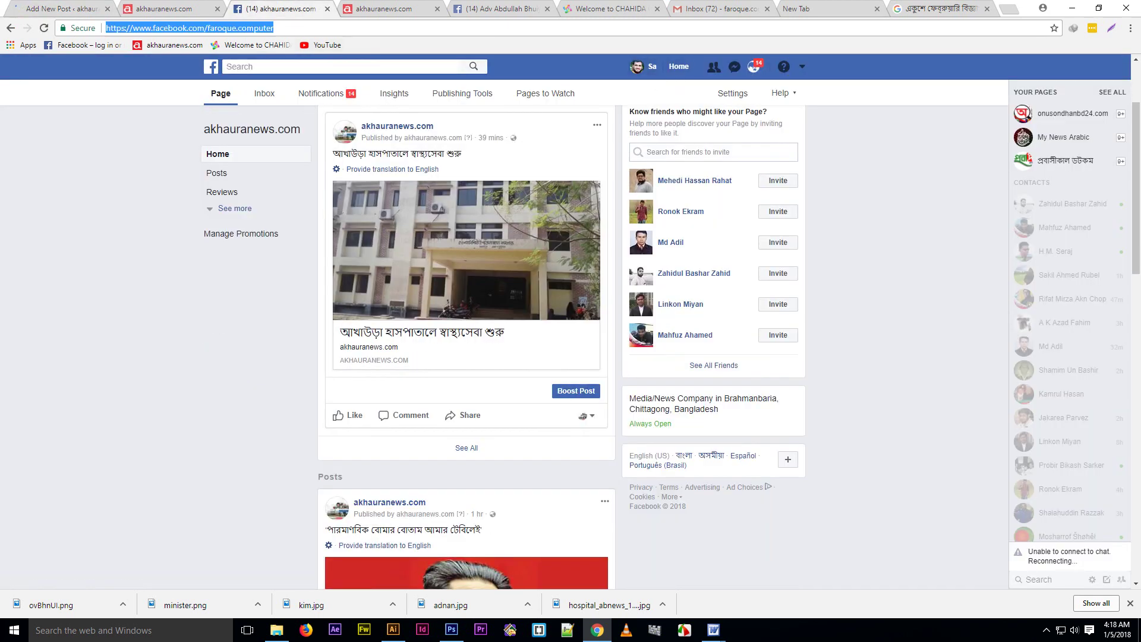
key("ctrl+c")
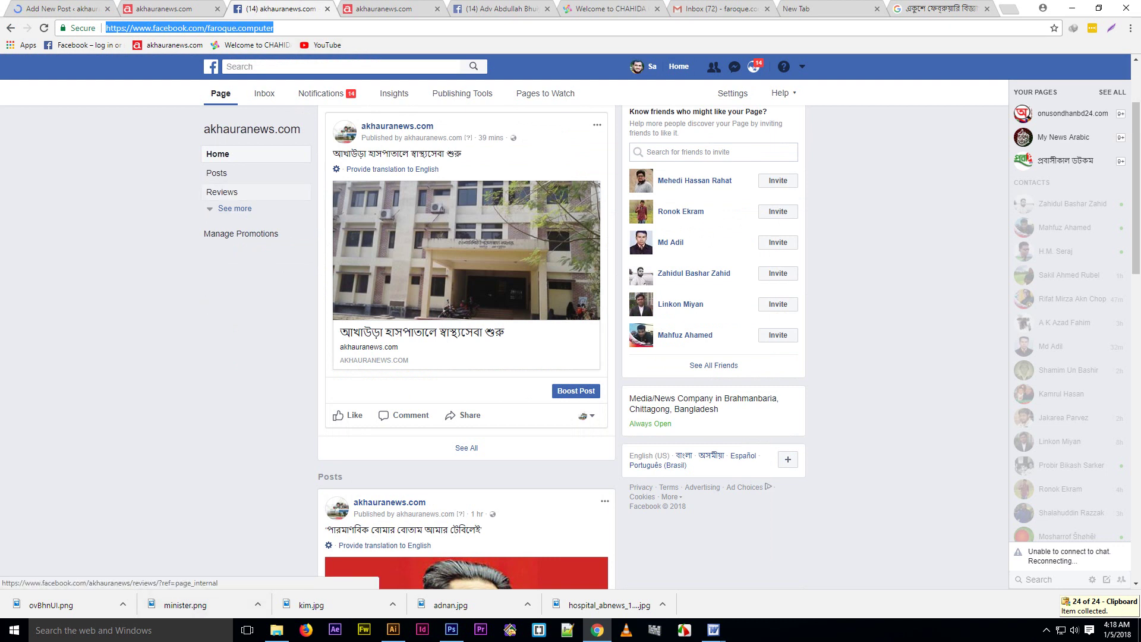
key("ctrl+1")
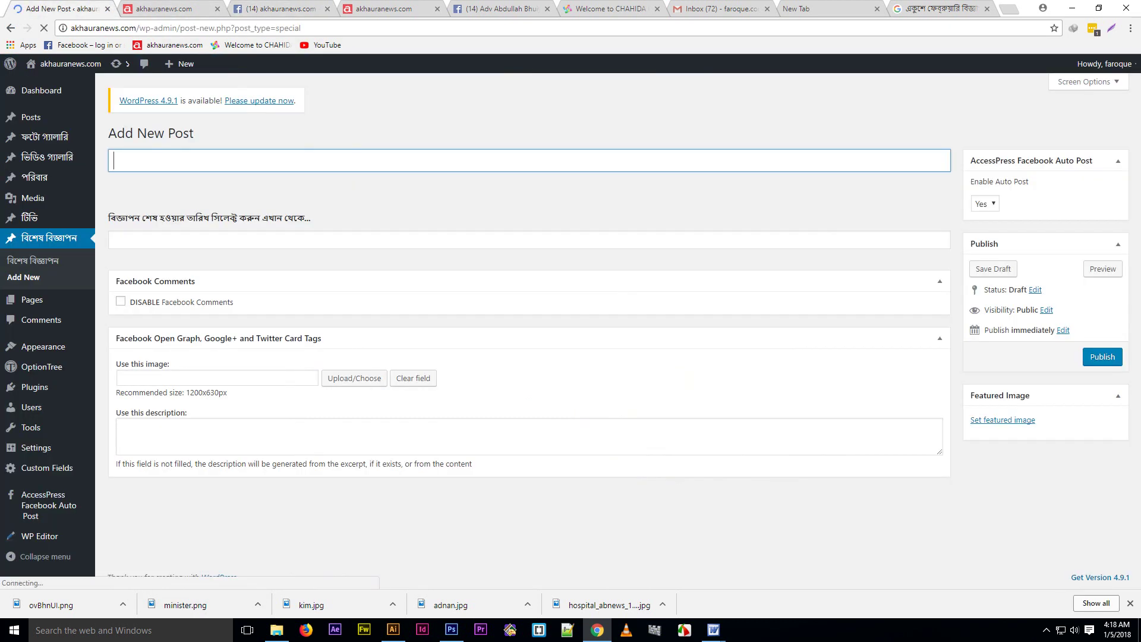
Title the post with the Facebook link, set end date 07/01/2018, and open the featured image library
key("ctrl+v")
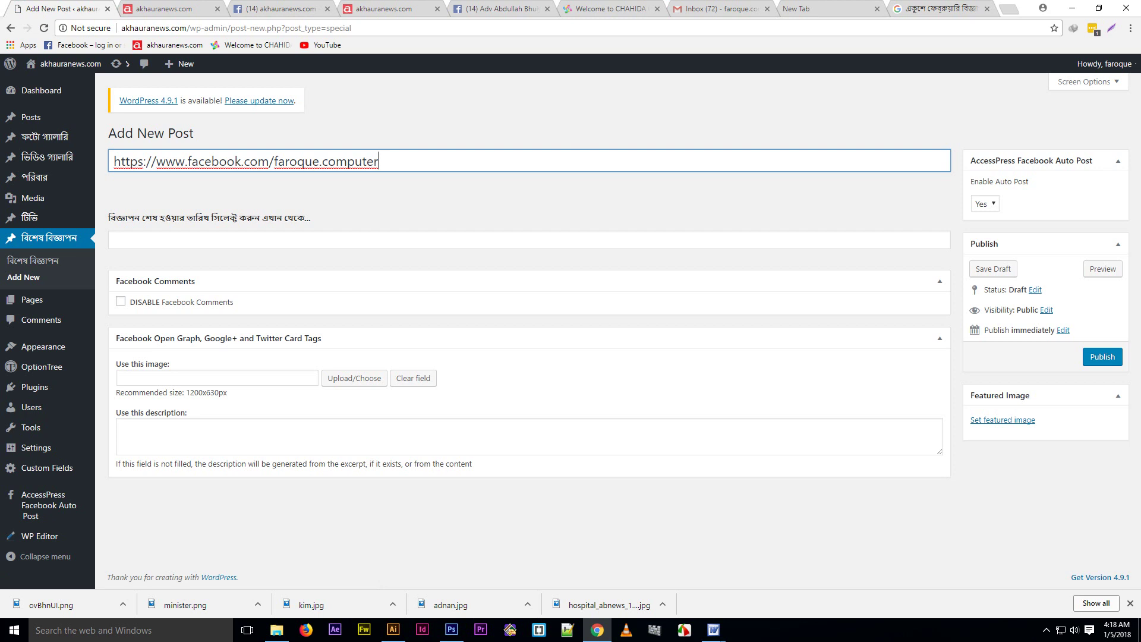
left_click(113, 240)
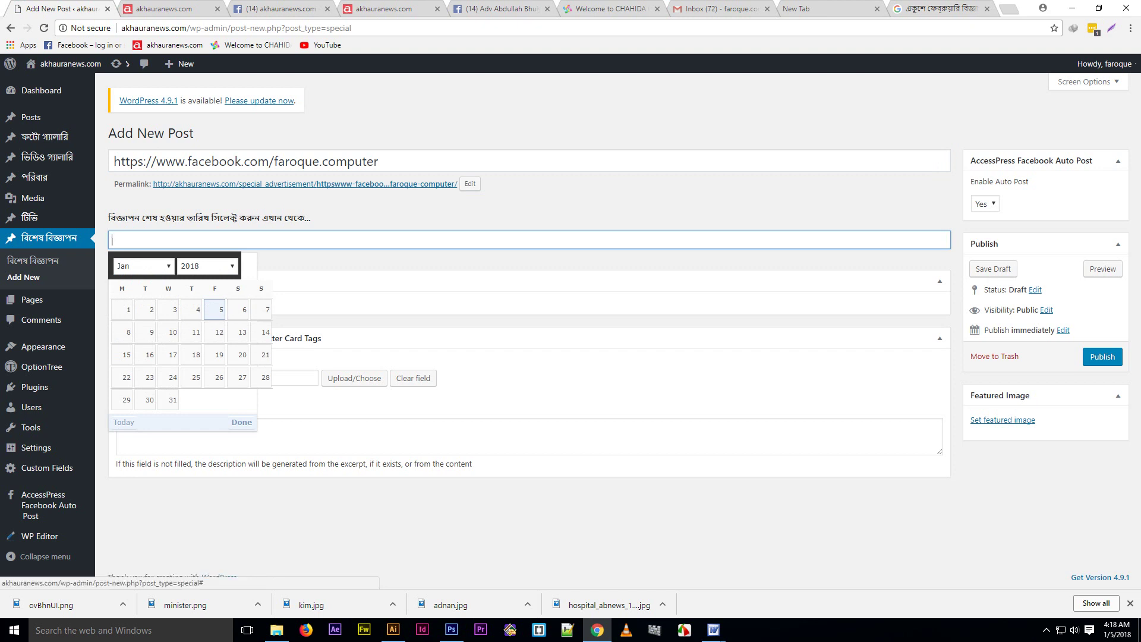
left_click(262, 309)
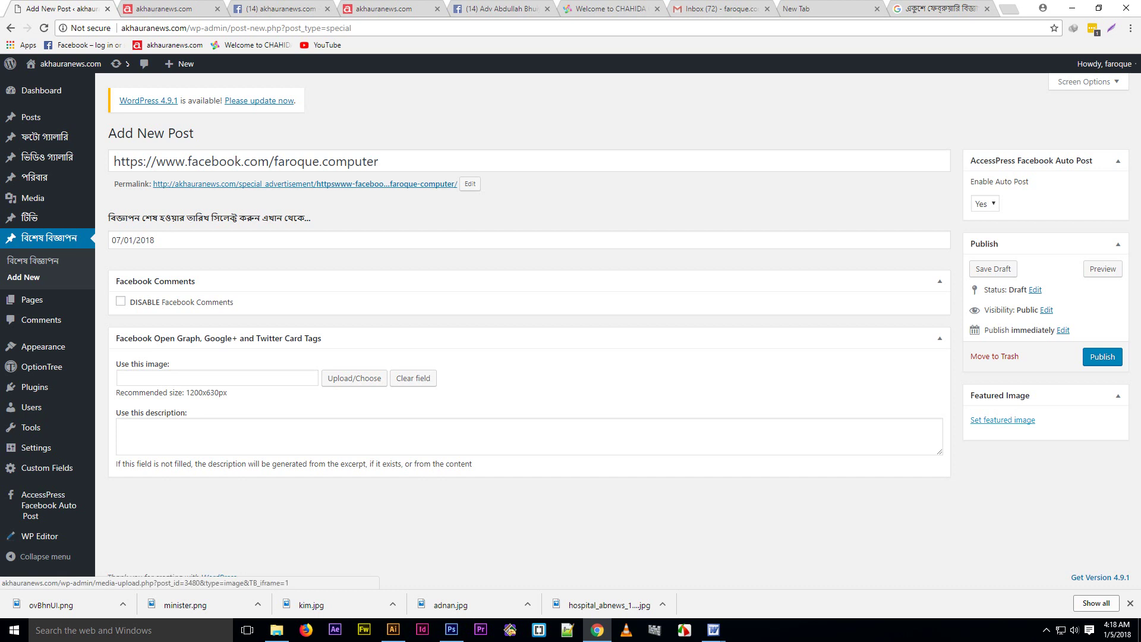
left_click(1003, 420)
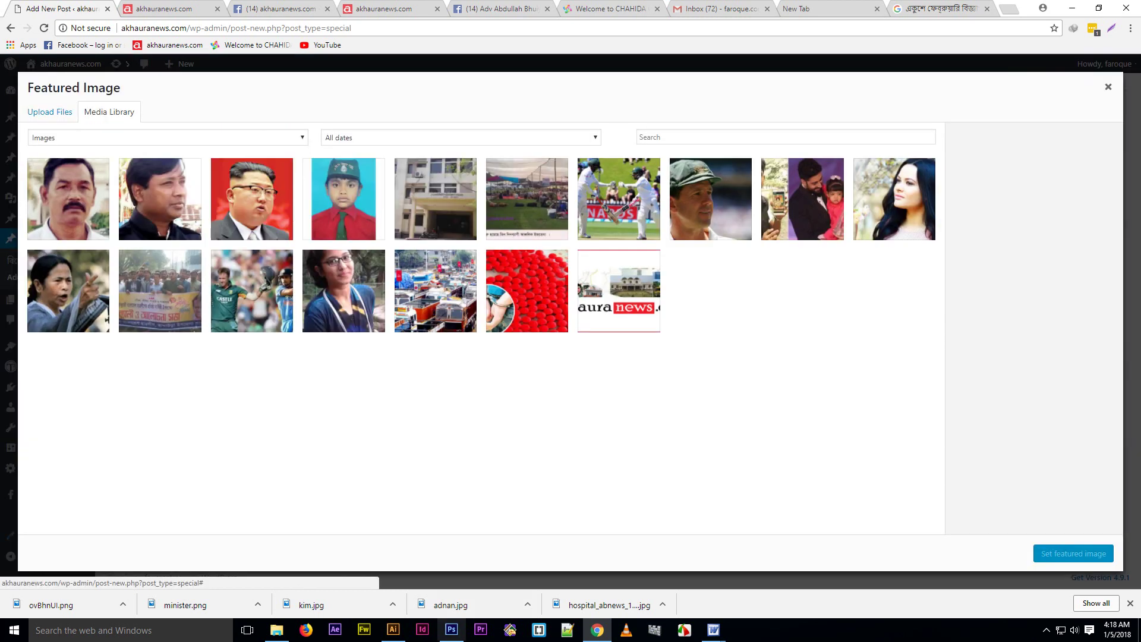
Bring up Word's 'measurement' document showing the 1040-pixel maximum width for special ads
mouse_move(713, 630)
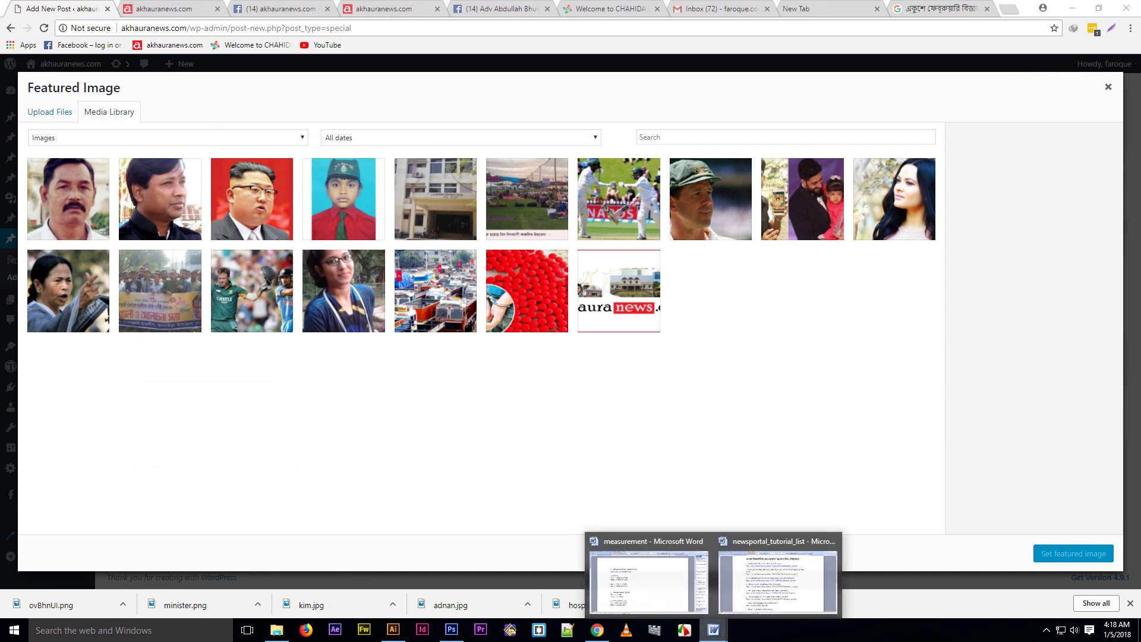
left_click(647, 570)
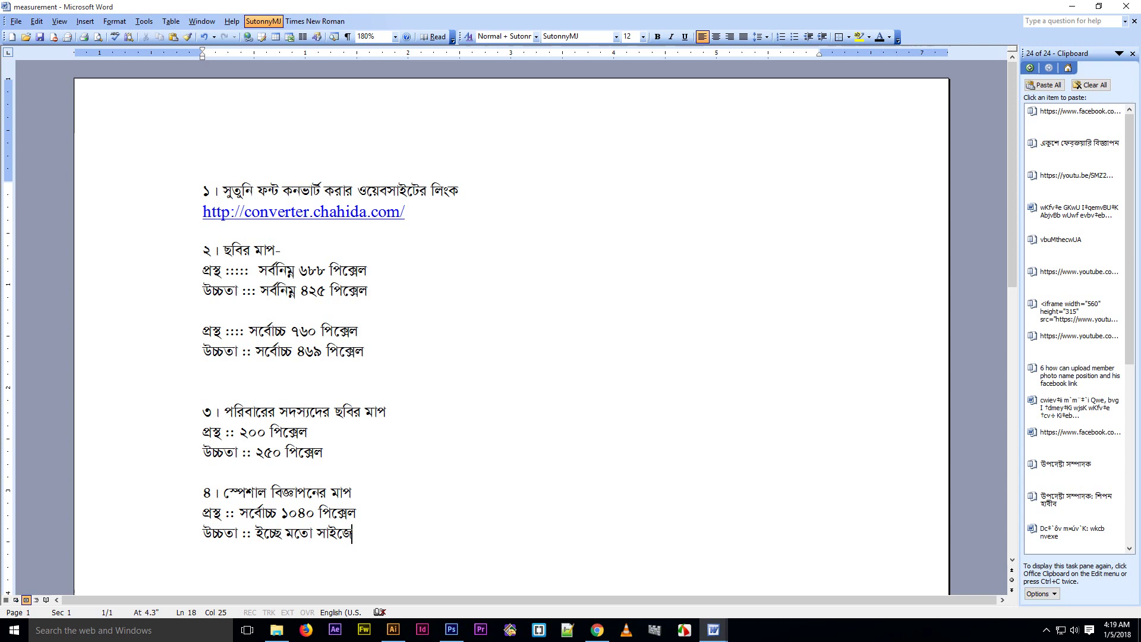
Upload the ovBhnUI banner image from the computer into the featured image picker
left_click(597, 629)
left_click(49, 112)
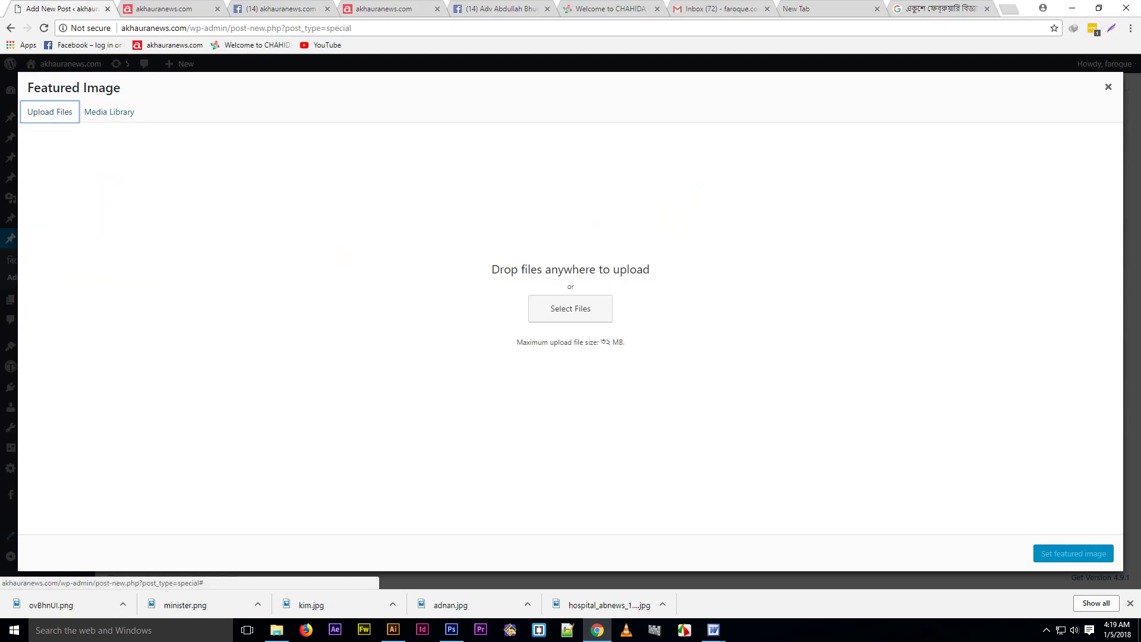
left_click(570, 308)
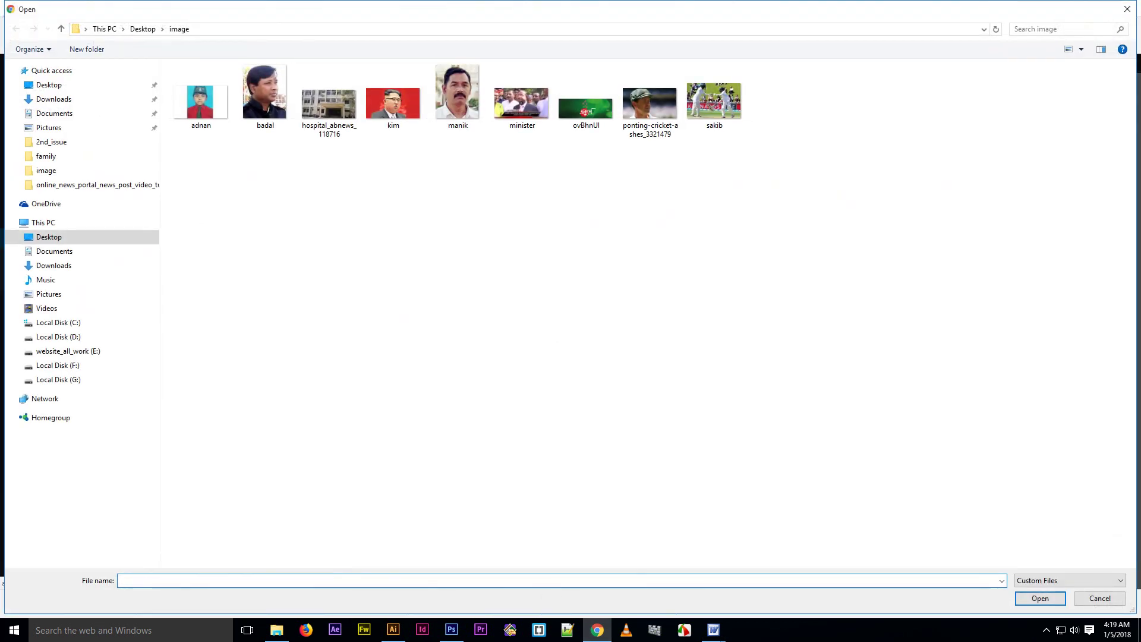
left_click(585, 101)
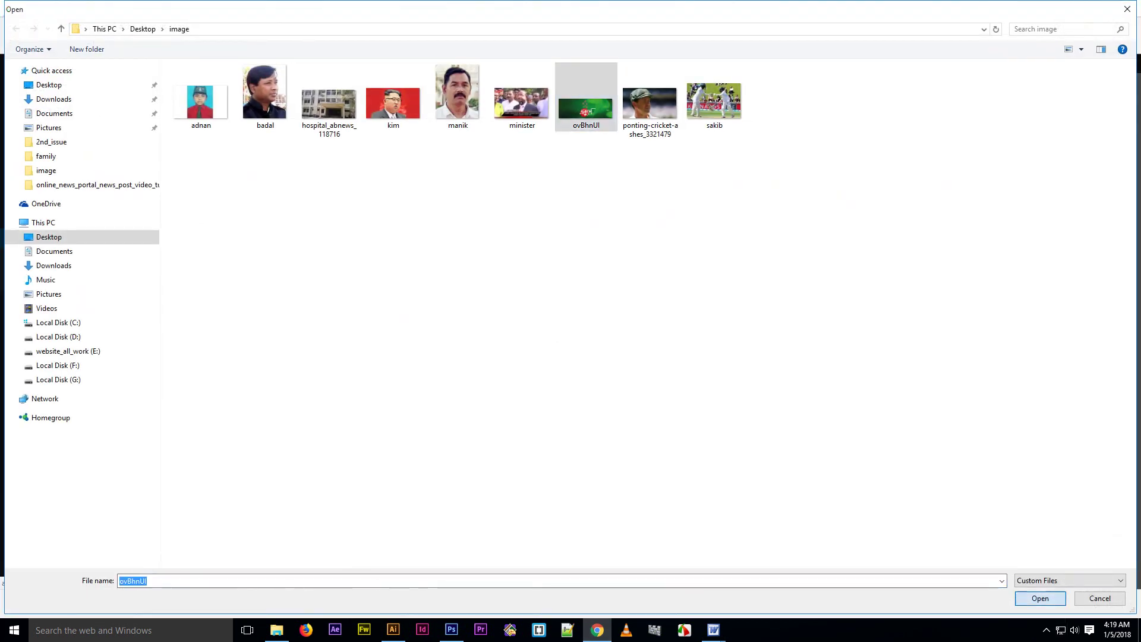
key("Return")
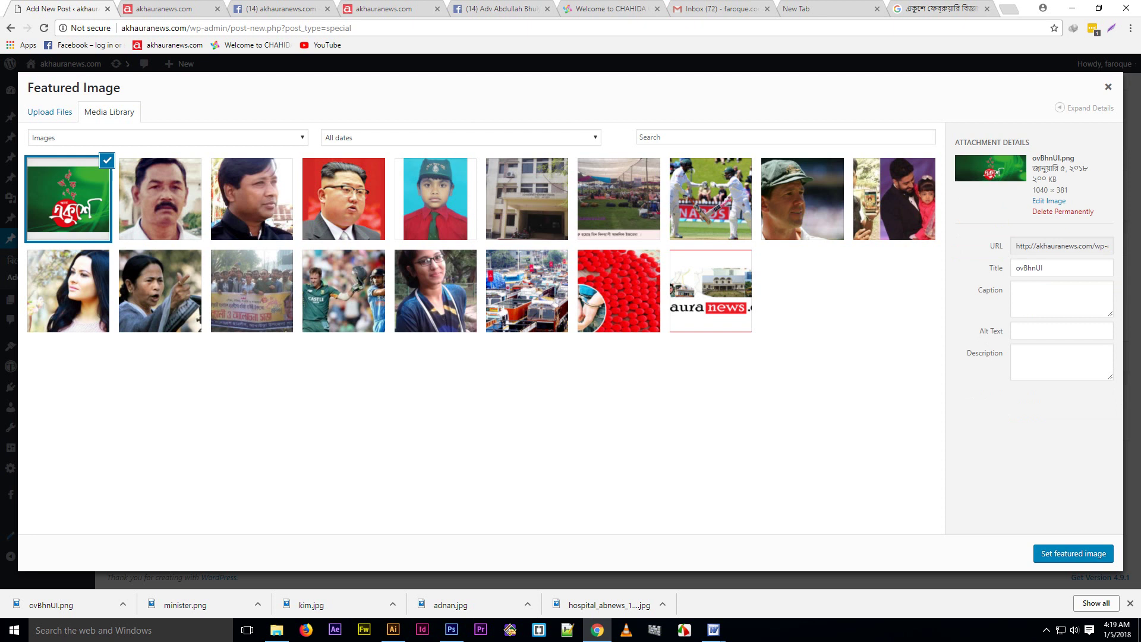
Set ovBhnUI as the featured image and set Facebook auto post to No
left_click(1073, 553)
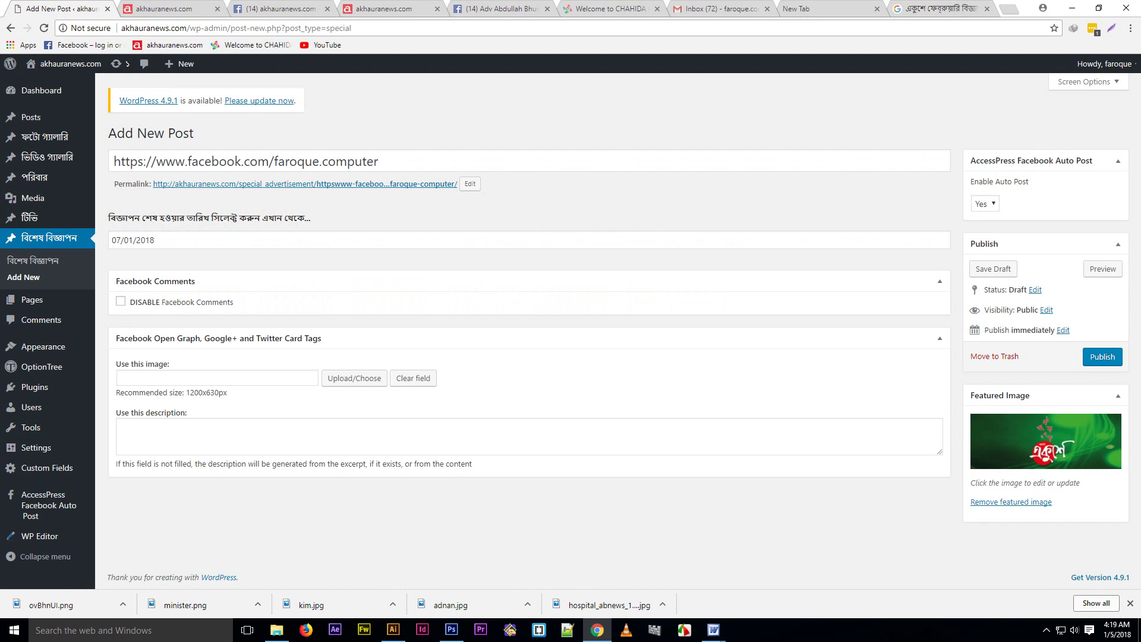
left_click(984, 203)
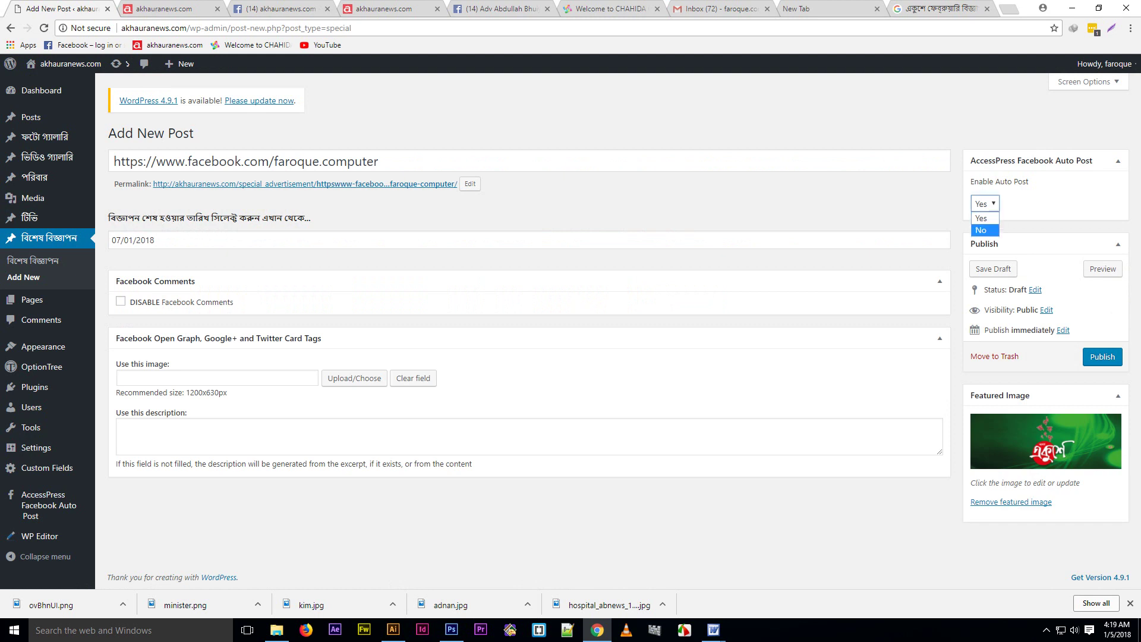
key("Return")
key("Return")
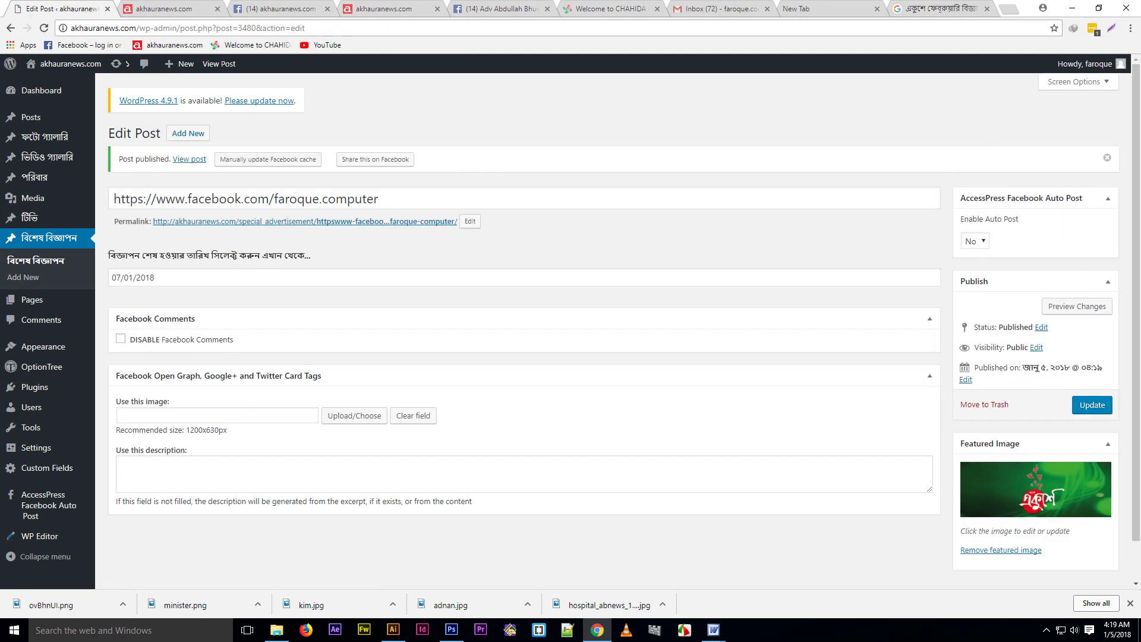
Reload akhauranews.com to show the green ekushe banner on top, then follow its Facebook link
left_click(166, 9)
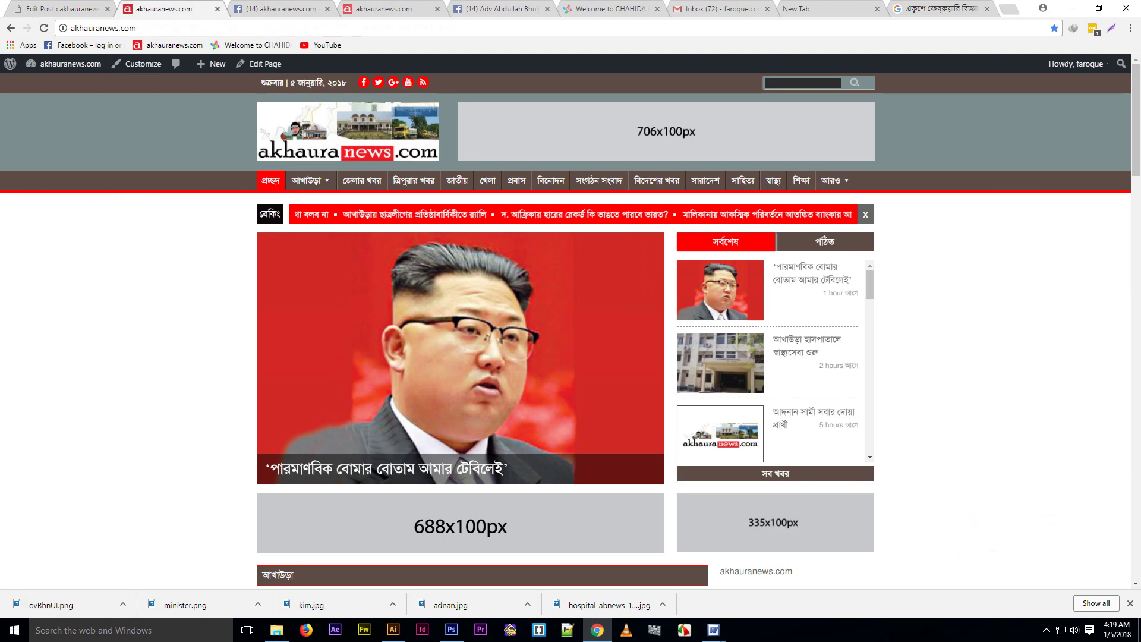
key("F5")
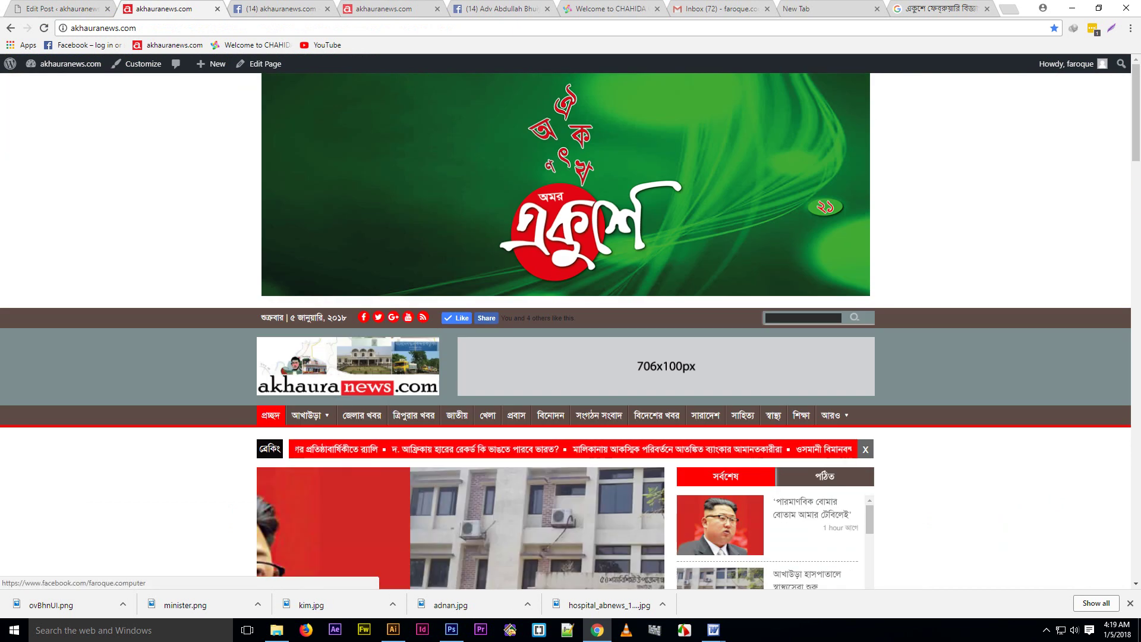
left_click(363, 317)
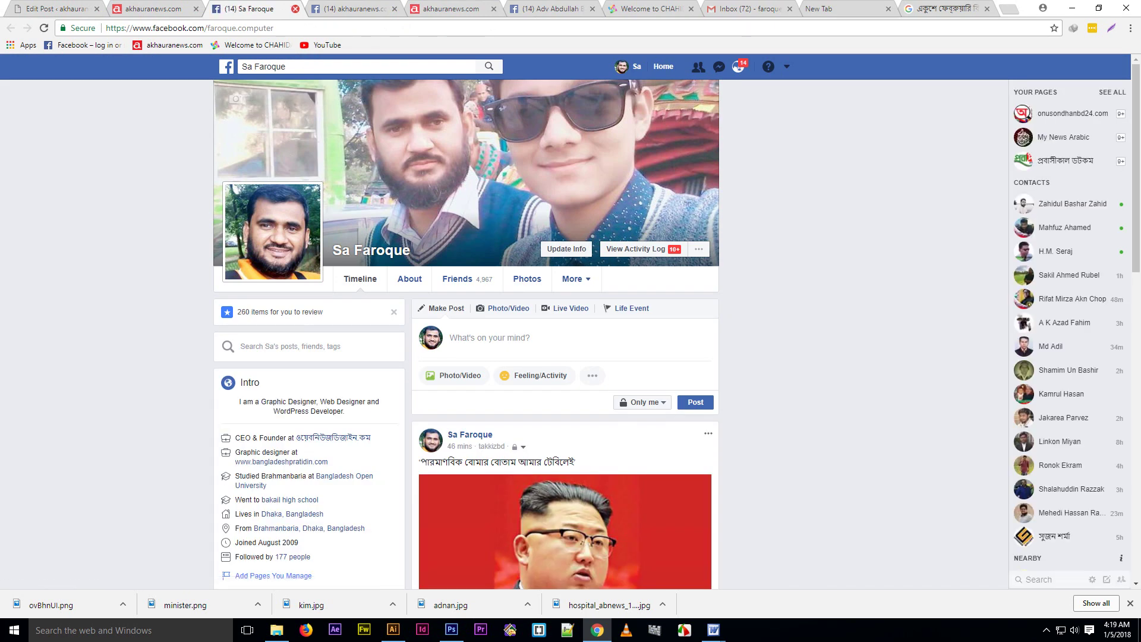
Close the Facebook profile tab to get back to the akhauranews.com homepage
left_click(294, 8)
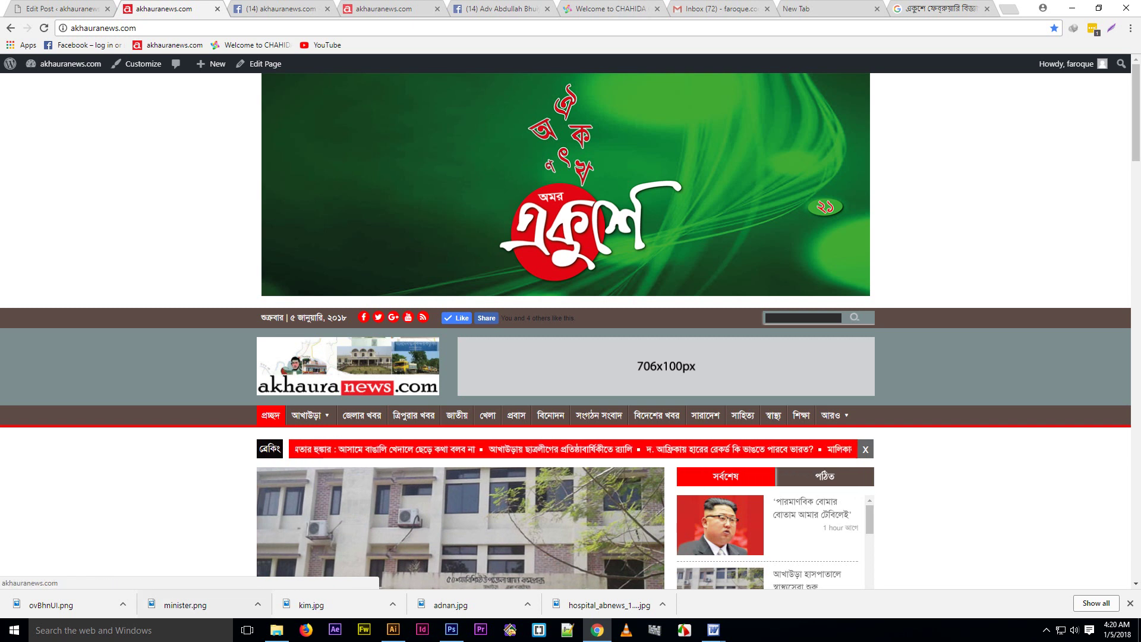
Trash the advertisement post, then permanently delete it from Trash with the Delete Permanently bulk action
left_click(69, 9)
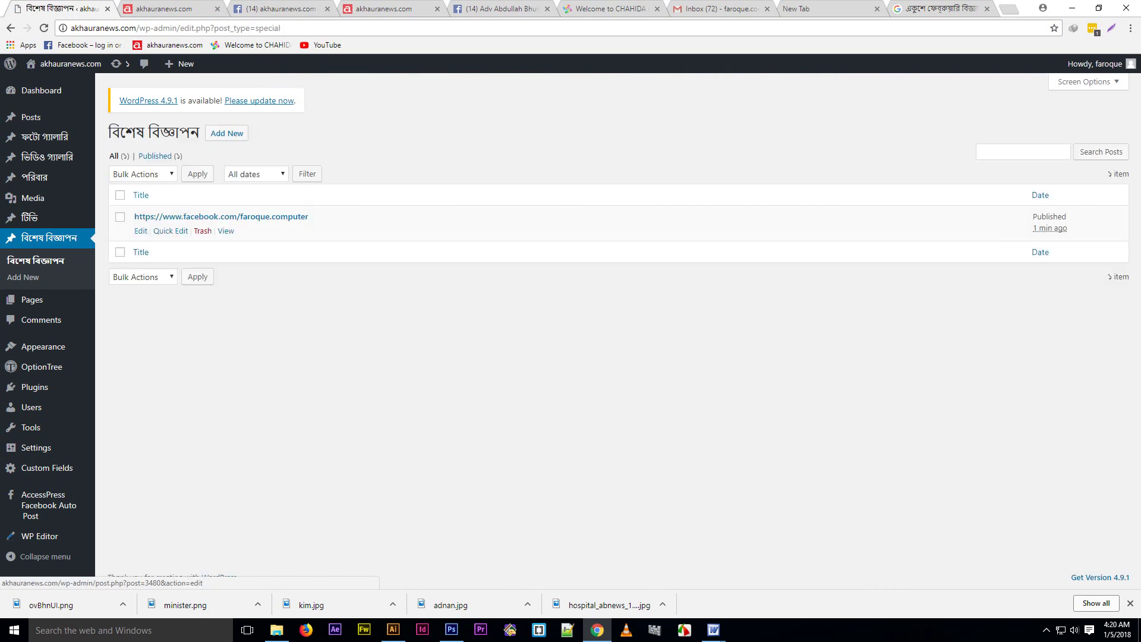
left_click(202, 231)
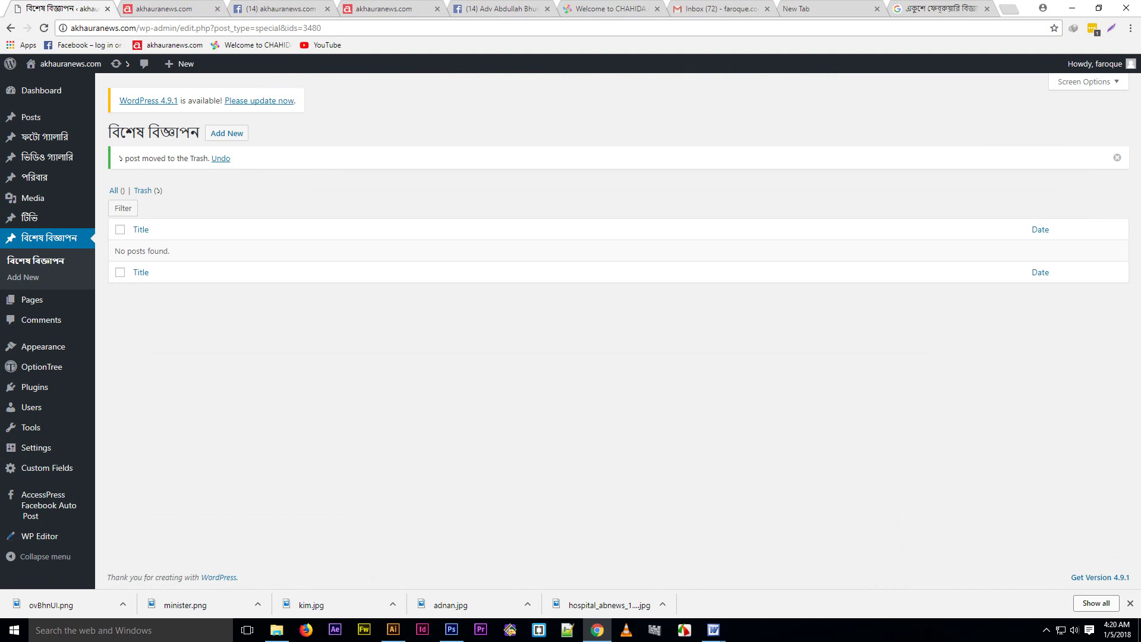
left_click(142, 190)
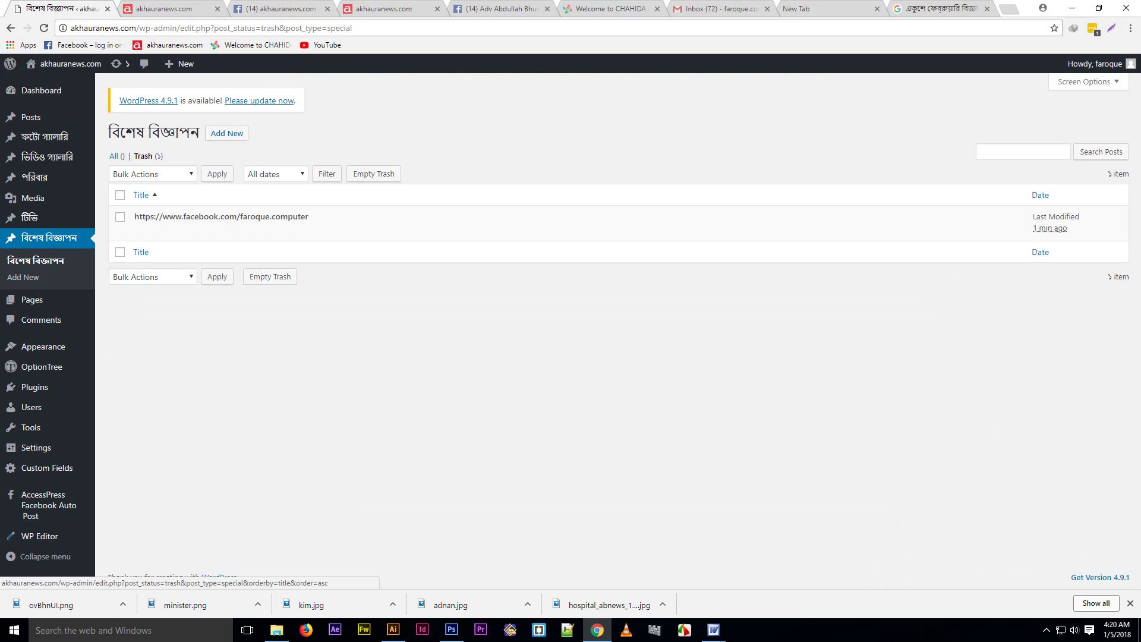
left_click(119, 195)
left_click(152, 173)
left_click(148, 212)
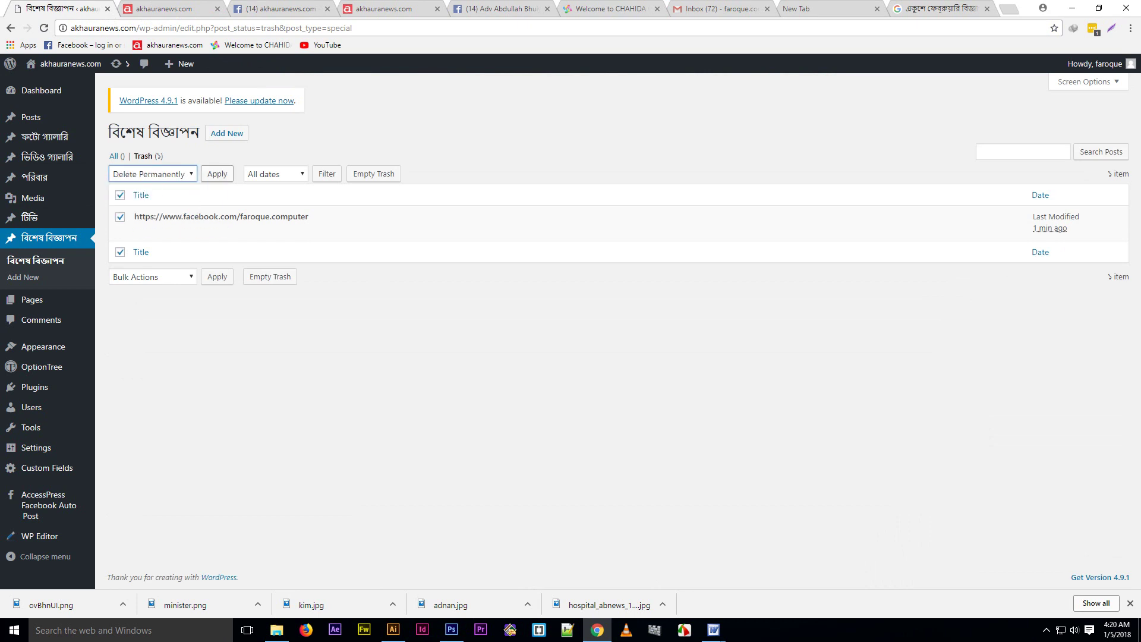
left_click(217, 173)
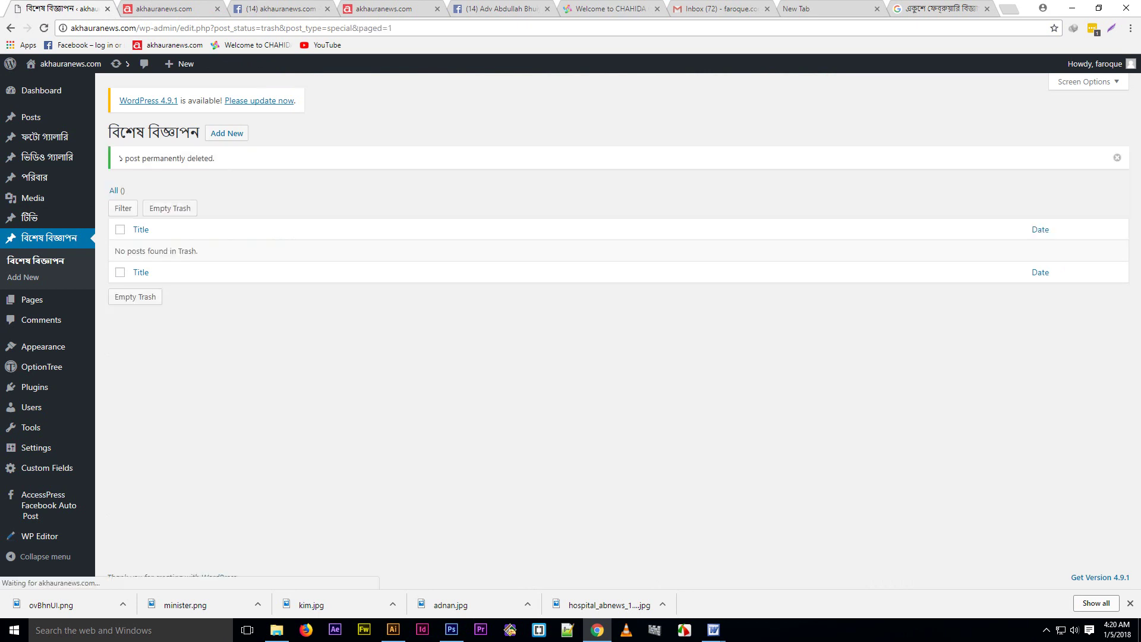
left_click(178, 8)
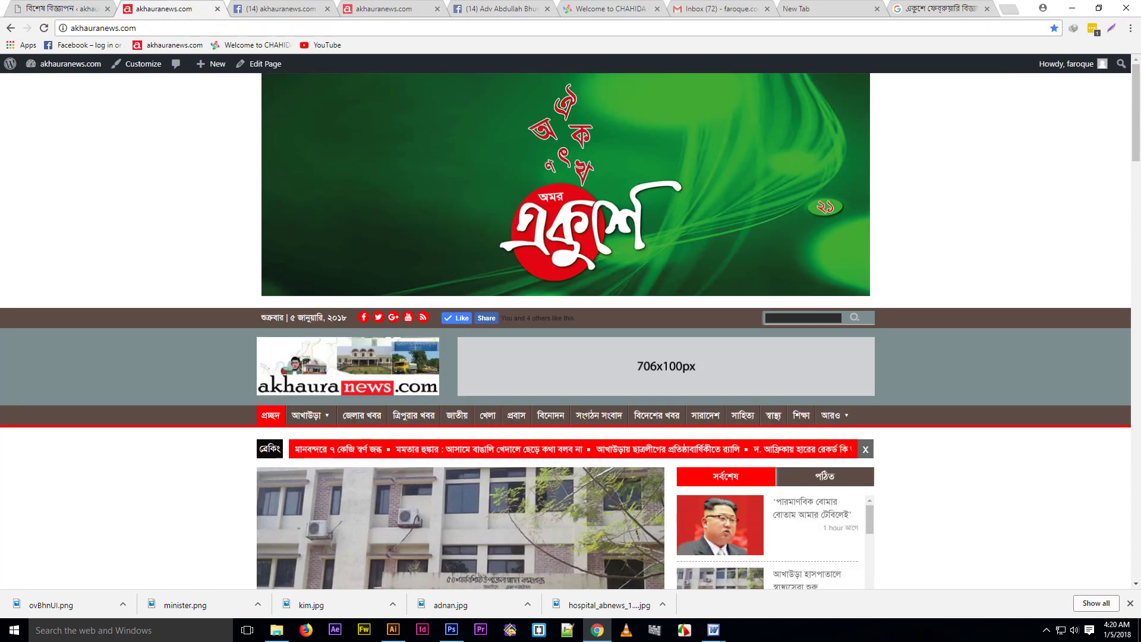
Refresh the akhauranews.com homepage to confirm the green ekushe banner ad no longer appears
key("F5")
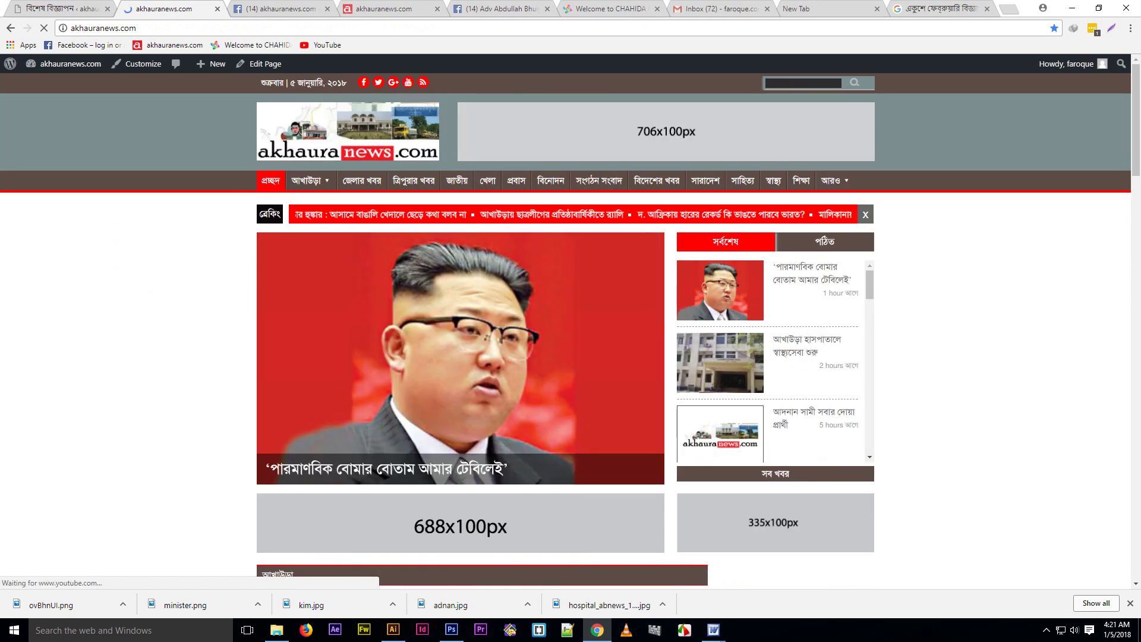